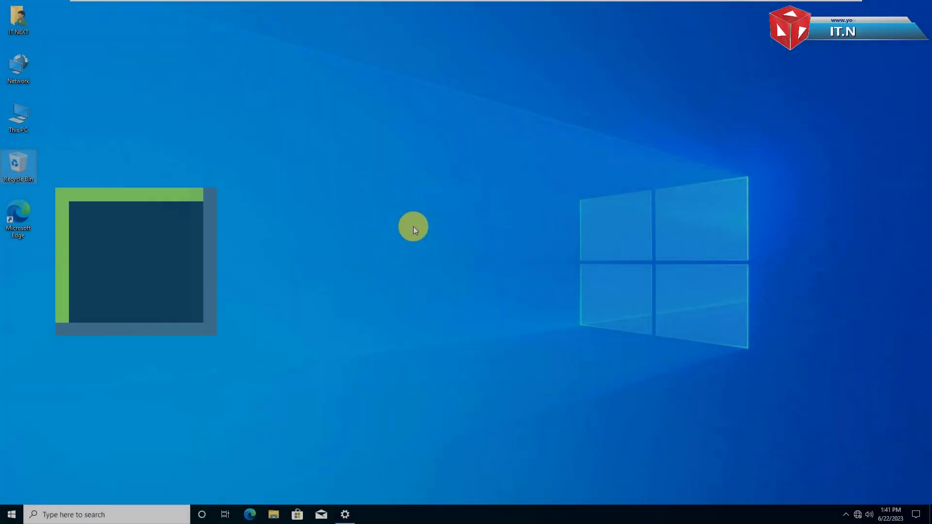
- Refresh the desktop several times from its right-click shortcut menu
right_click(330, 213)
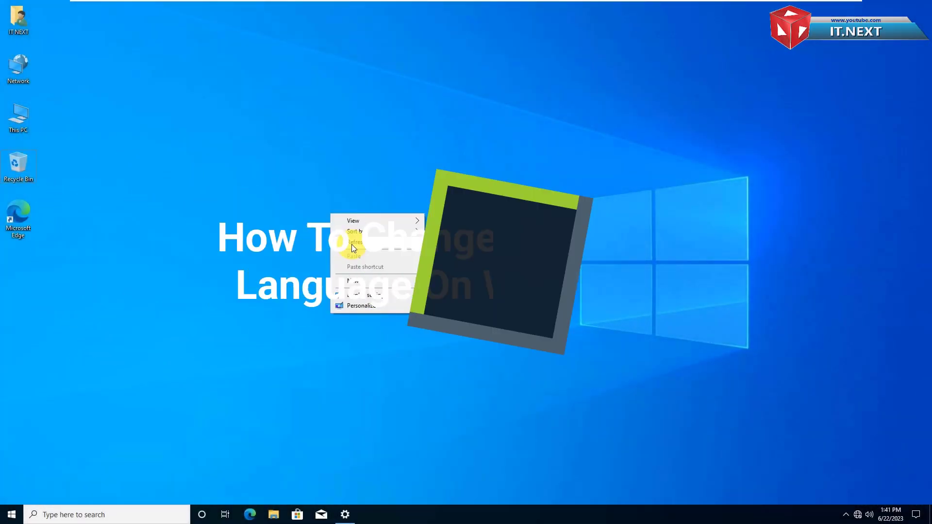
click(352, 244)
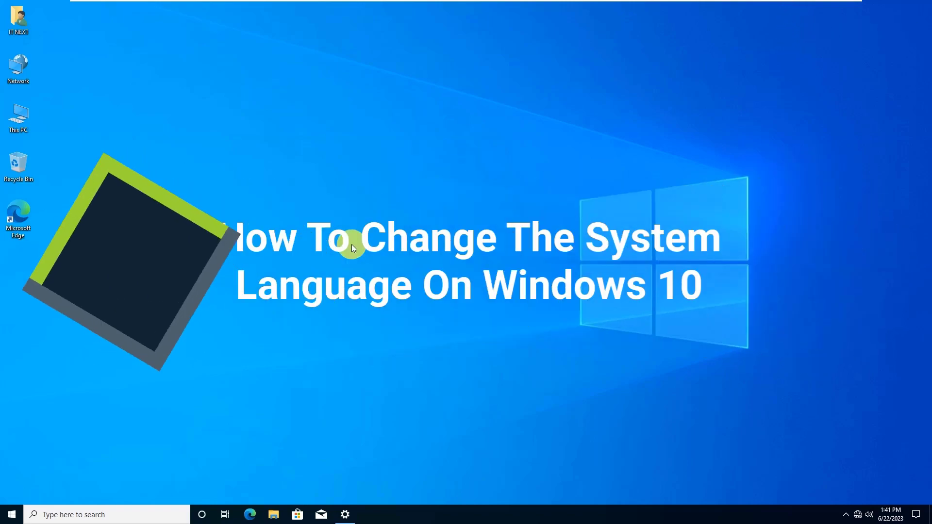
right_click(325, 122)
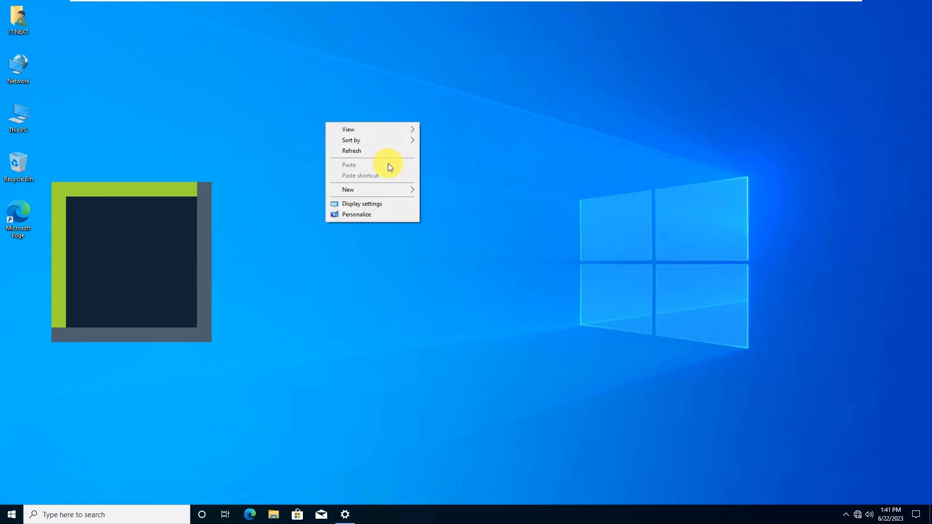
click(386, 150)
right_click(386, 149)
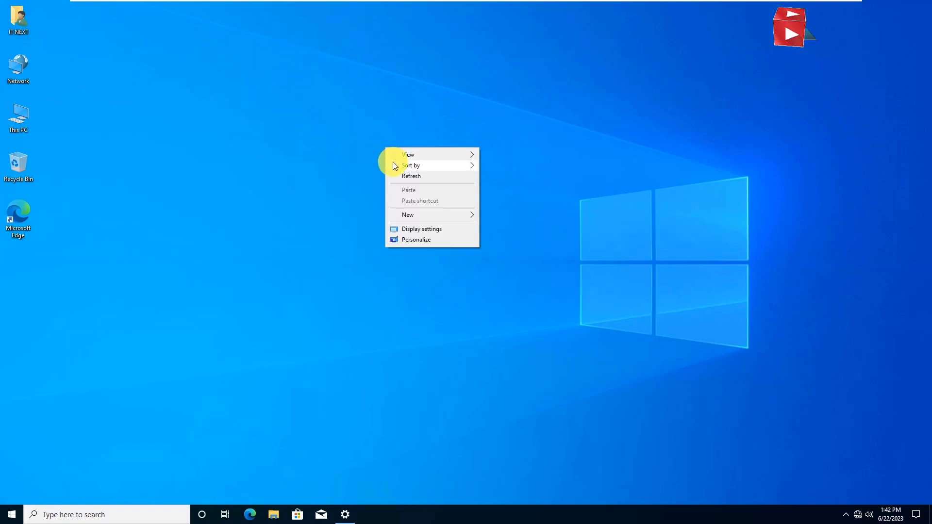
click(403, 176)
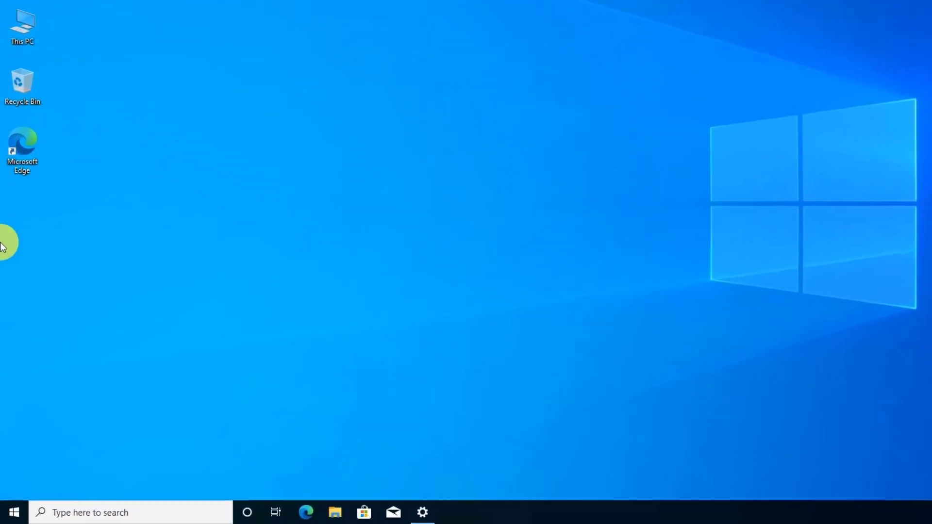
- Open Settings from the Start menu and go to Time & Language
click(14, 512)
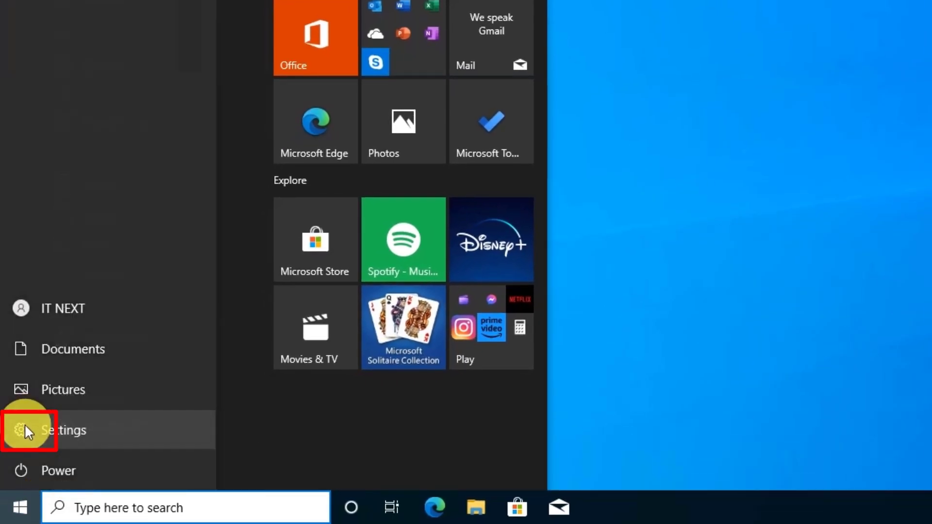
click(25, 426)
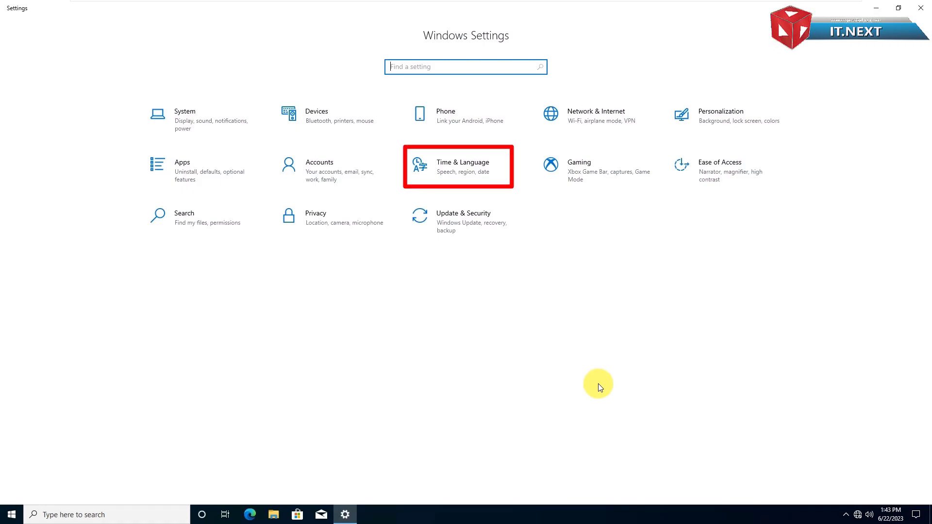
click(475, 173)
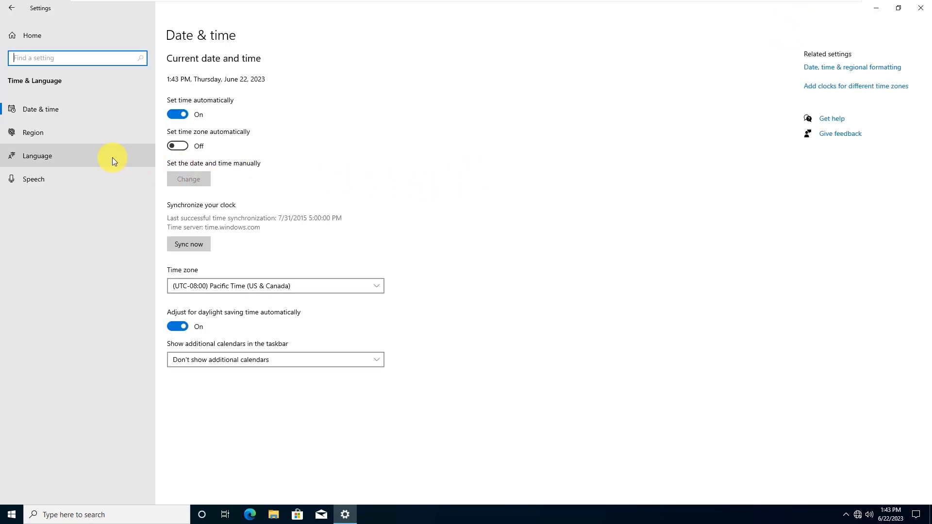
- Switch to the Language page, which shows English (United States) as display language
click(48, 156)
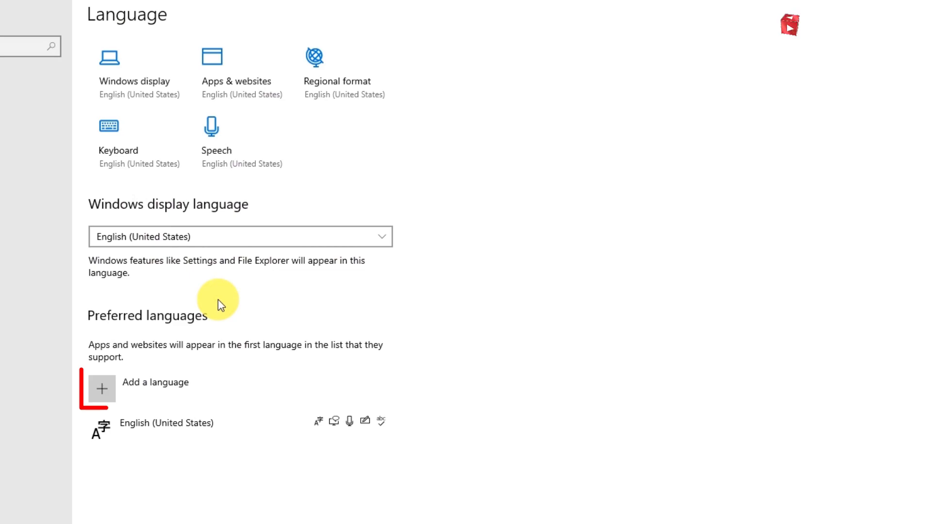
- Start adding a language and scroll the list to select Hindi
click(168, 392)
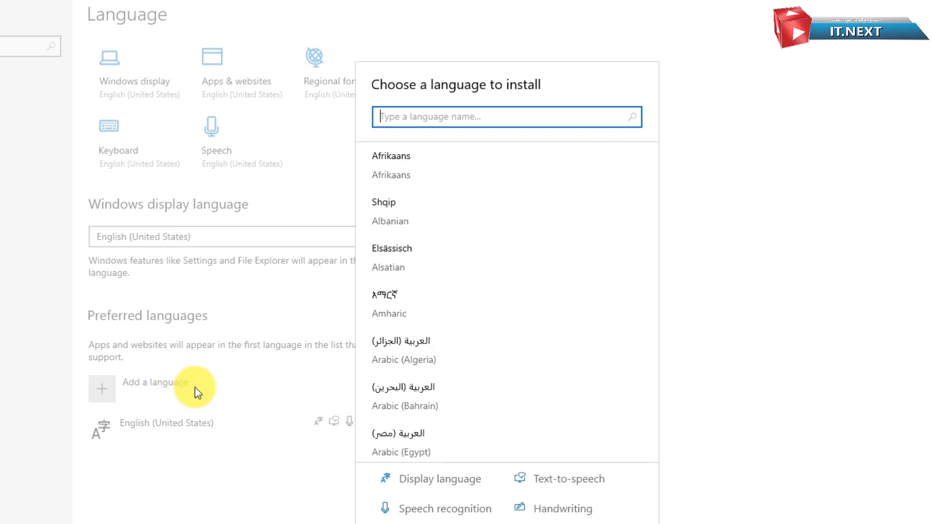
scroll(502, 238, down, 1)
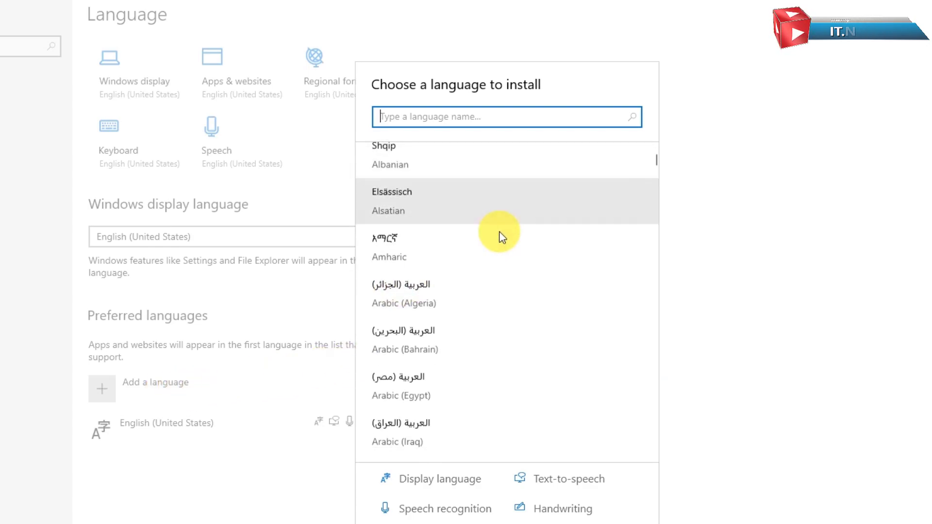
scroll(502, 238, down, 10)
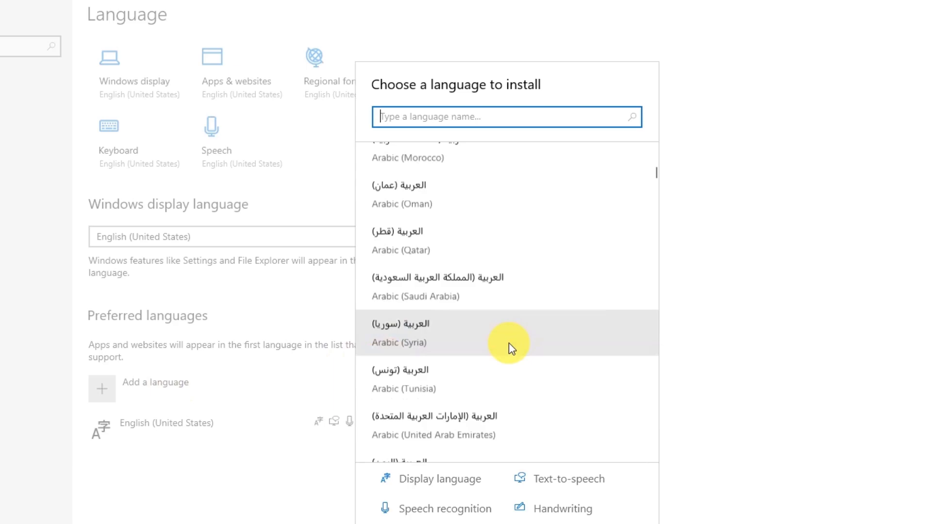
scroll(509, 343, down, 10)
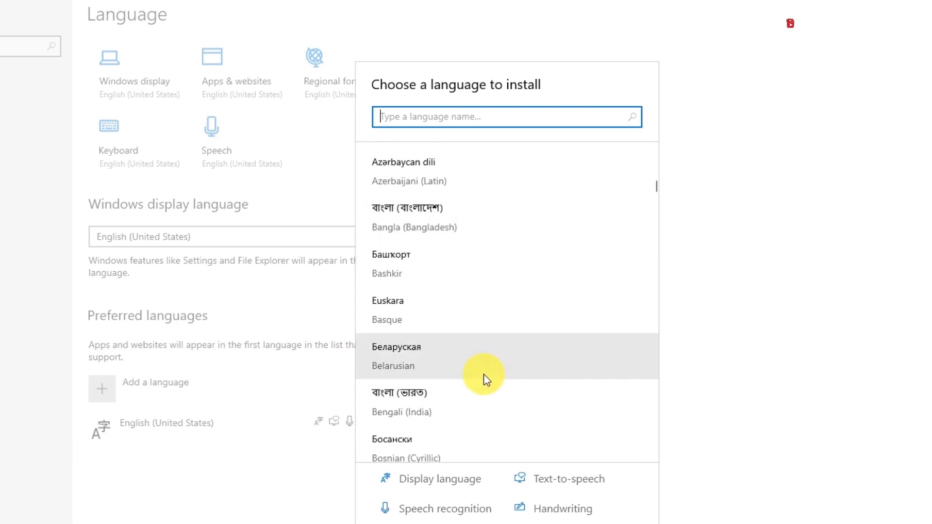
scroll(484, 374, down, 5)
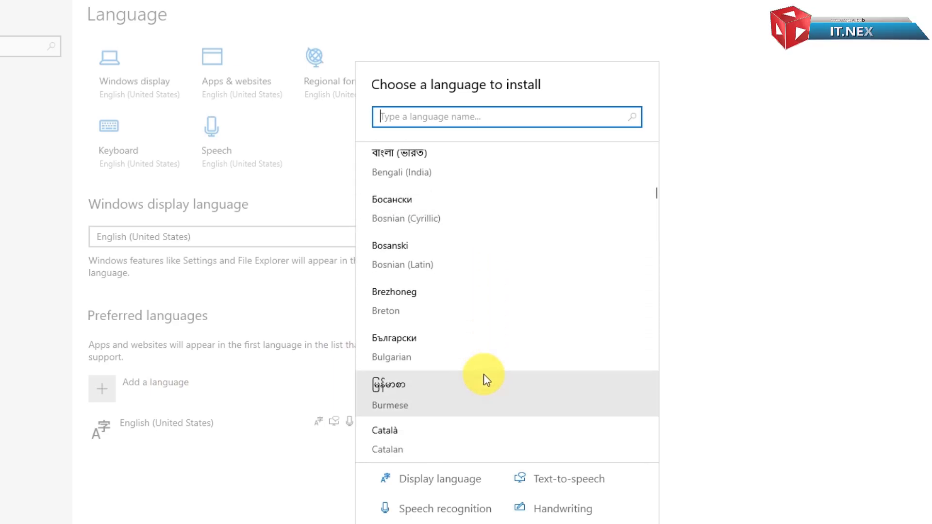
scroll(484, 374, down, 20)
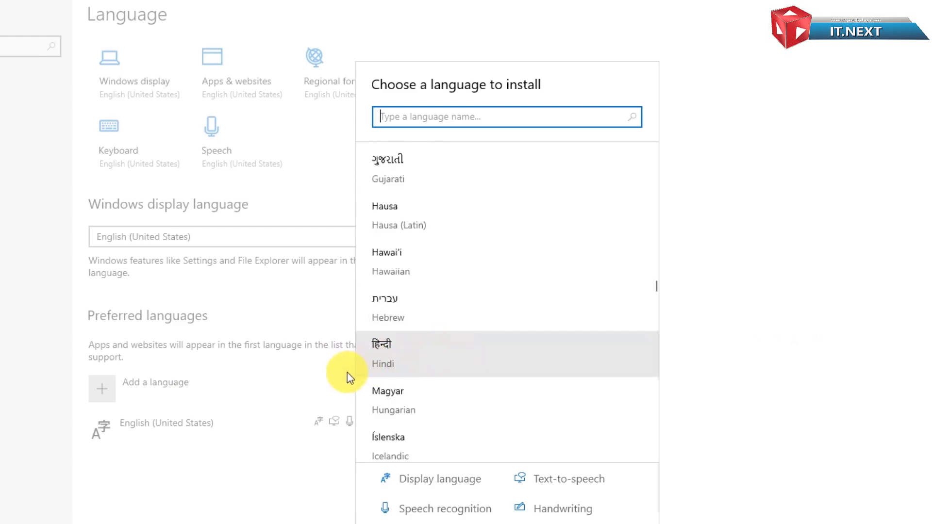
click(407, 361)
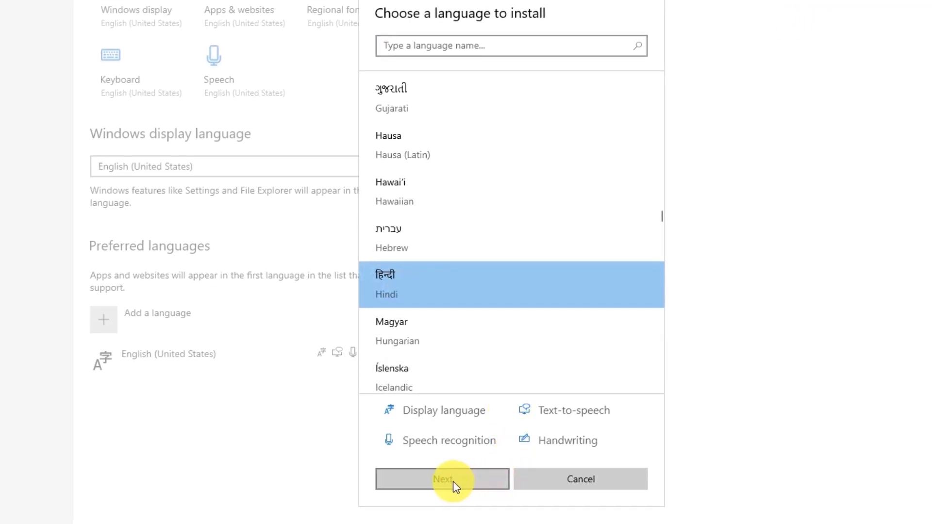
- Install Hindi with text-to-speech and handwriting features kept enabled
click(453, 481)
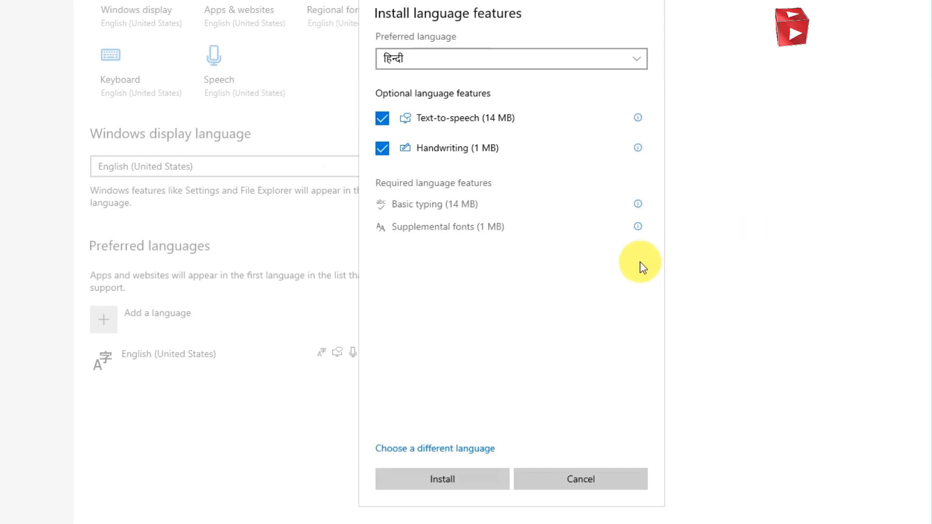
key(Tab)
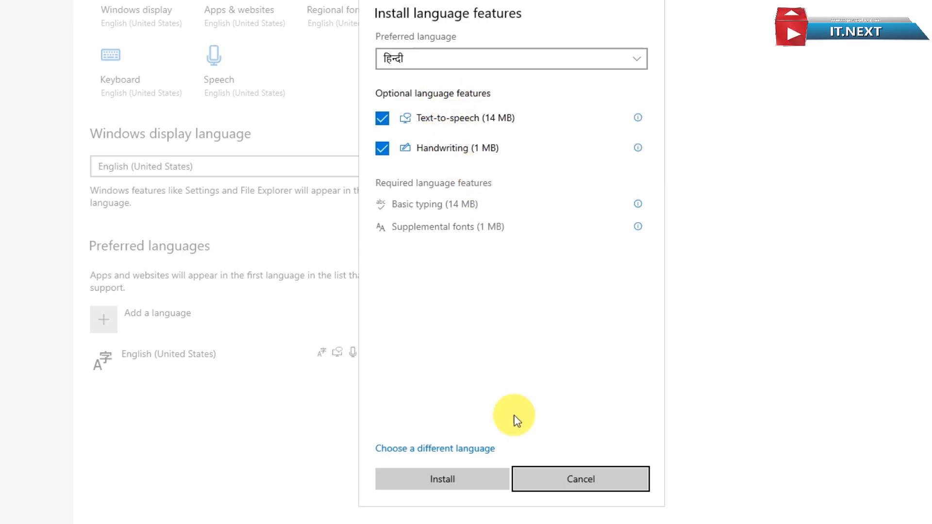
click(452, 480)
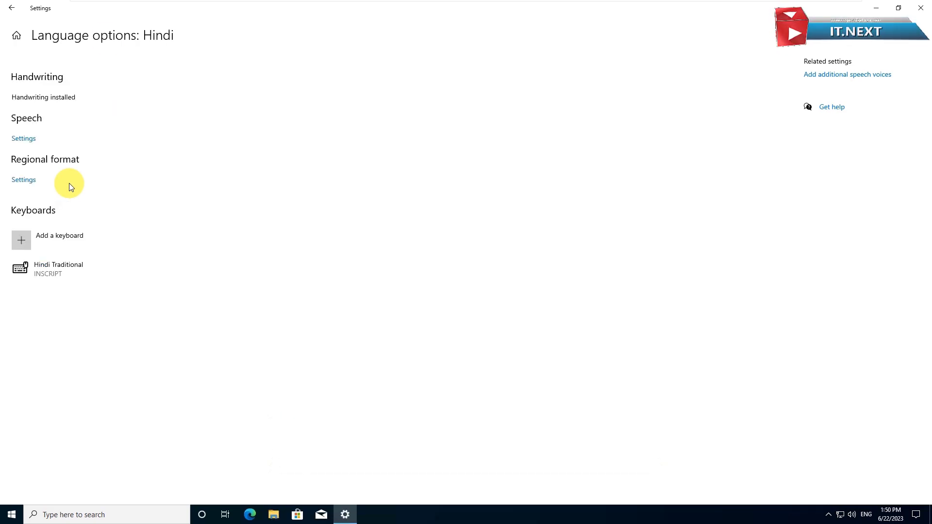
- Back on the Language page, move Hindi above English (United States)
click(11, 8)
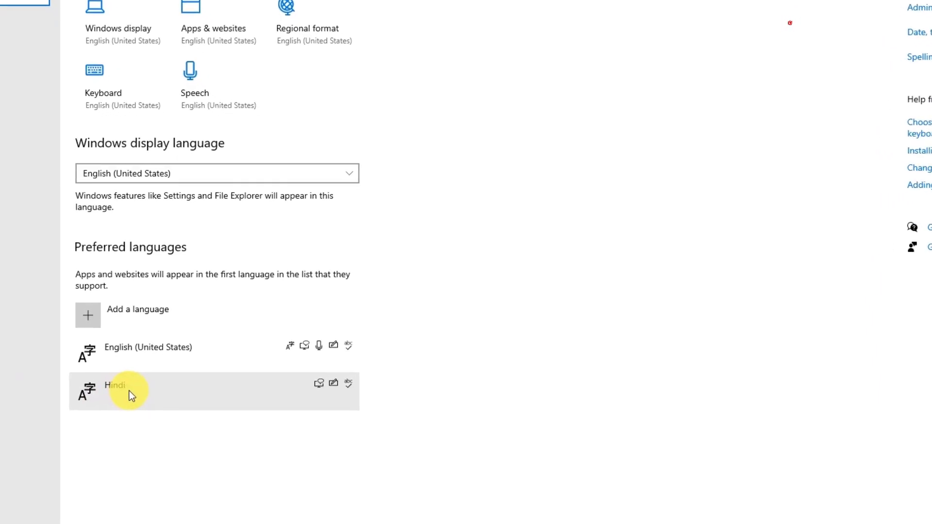
click(95, 403)
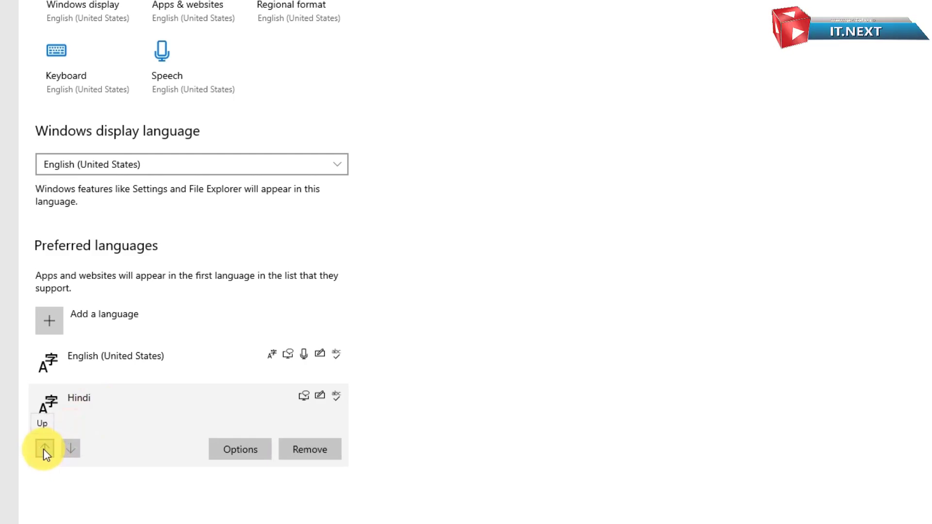
click(43, 448)
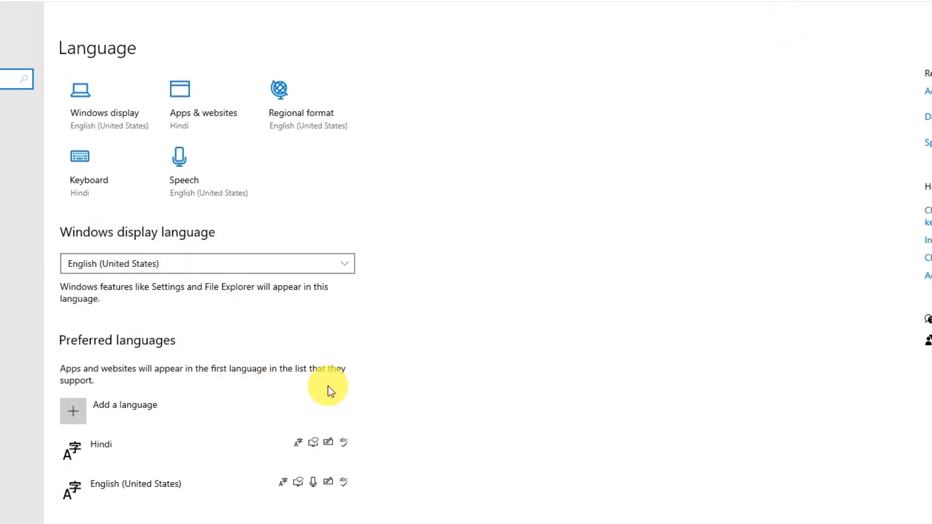
- Set the Windows display language to हिन्दी and sign out now to apply it
click(343, 266)
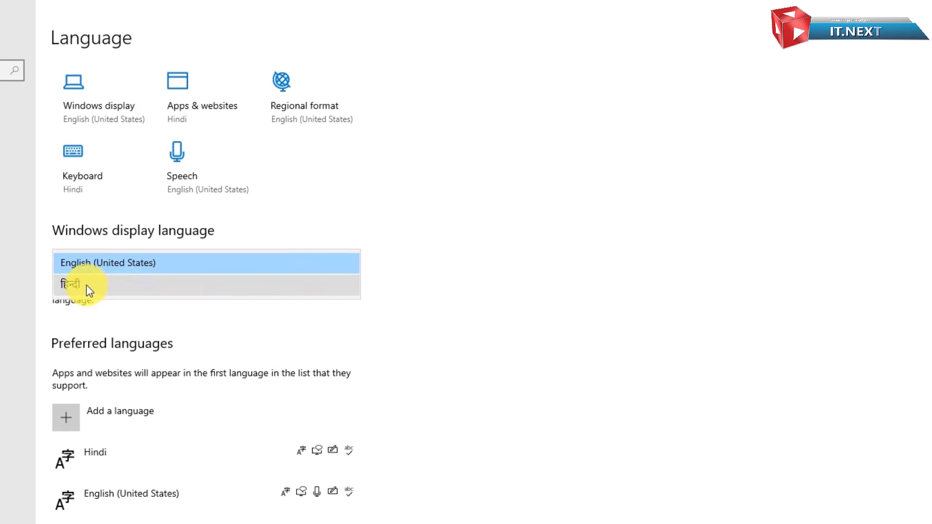
click(113, 290)
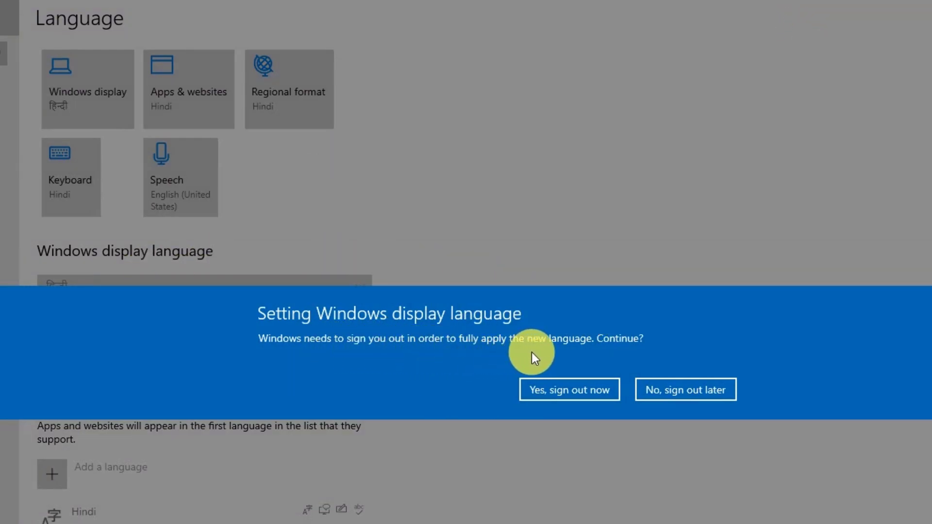
click(581, 388)
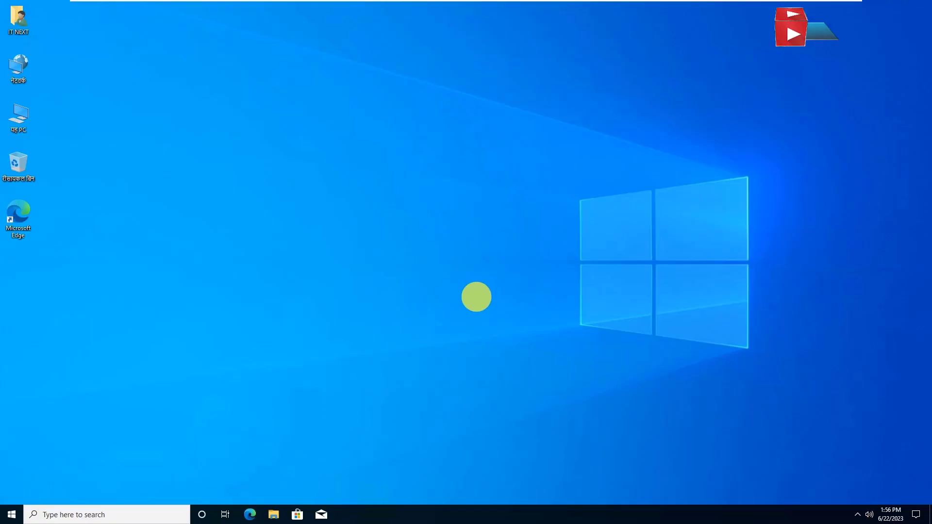
- Open यह PC with Win+E to check the Hindi labels, then return to the desktop
click(20, 70)
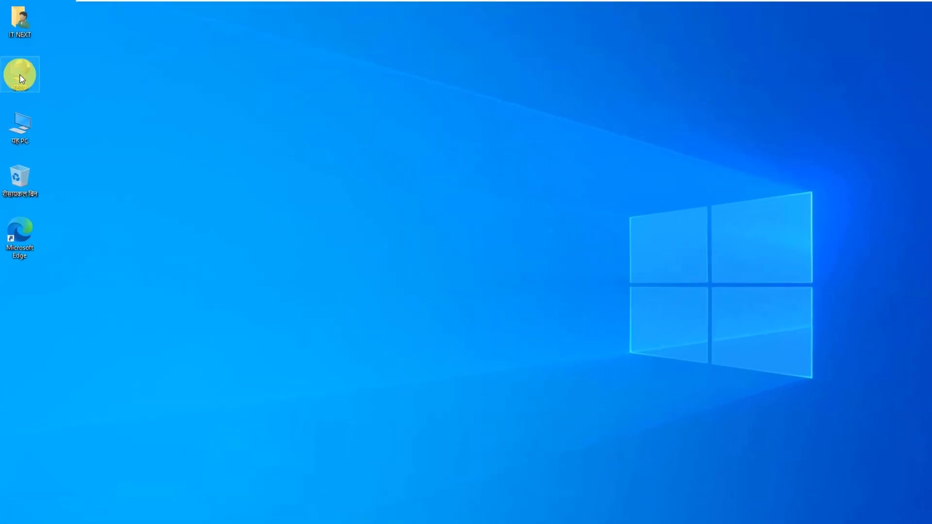
click(19, 125)
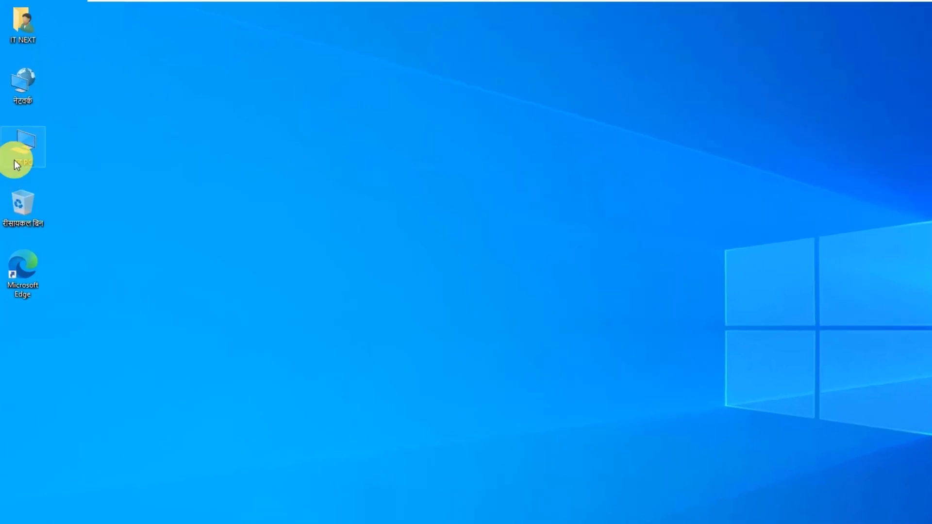
click(457, 406)
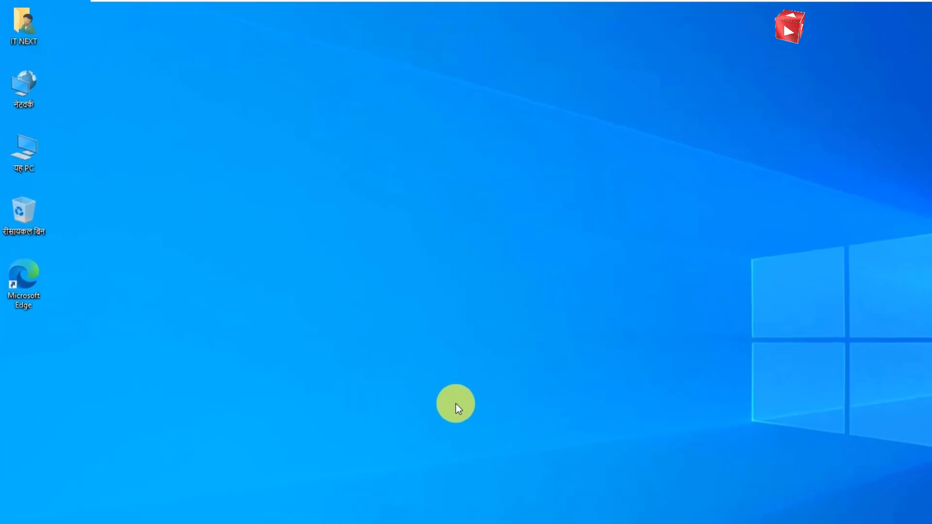
key(super+e)
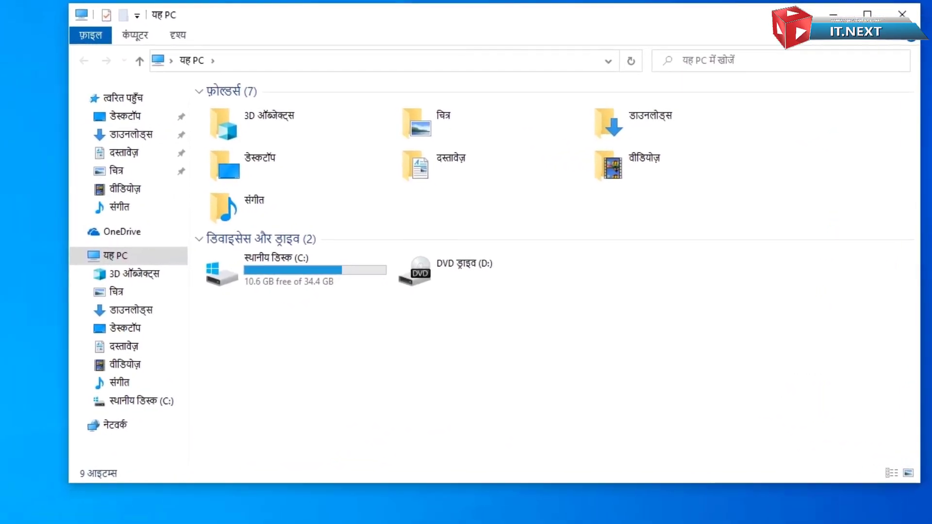
key(super)
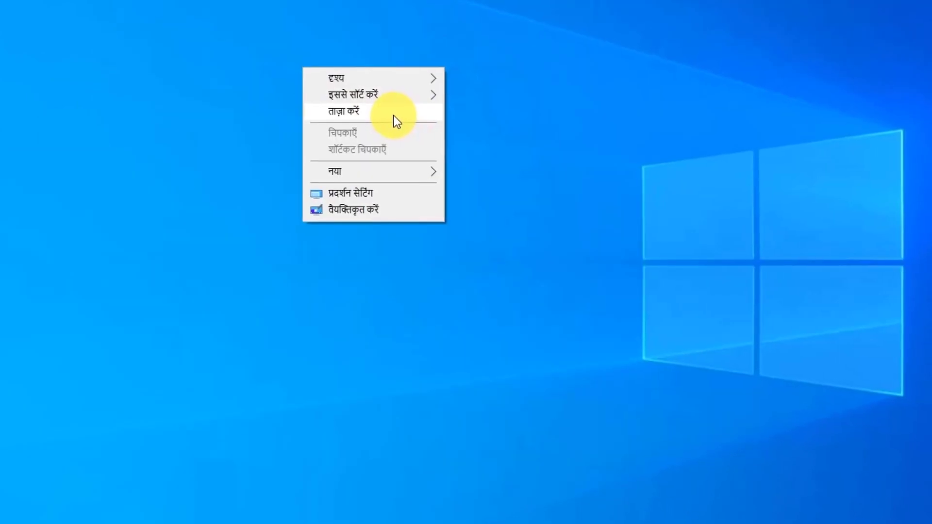
click(393, 115)
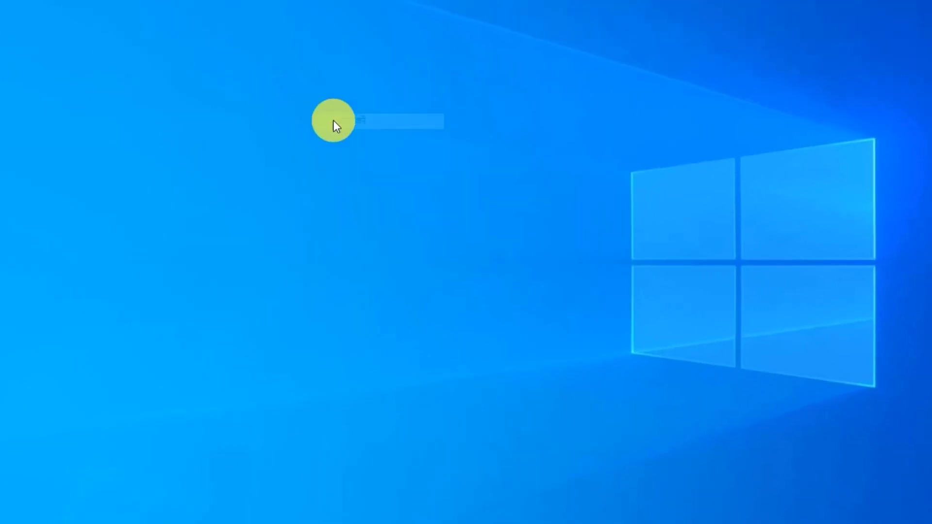